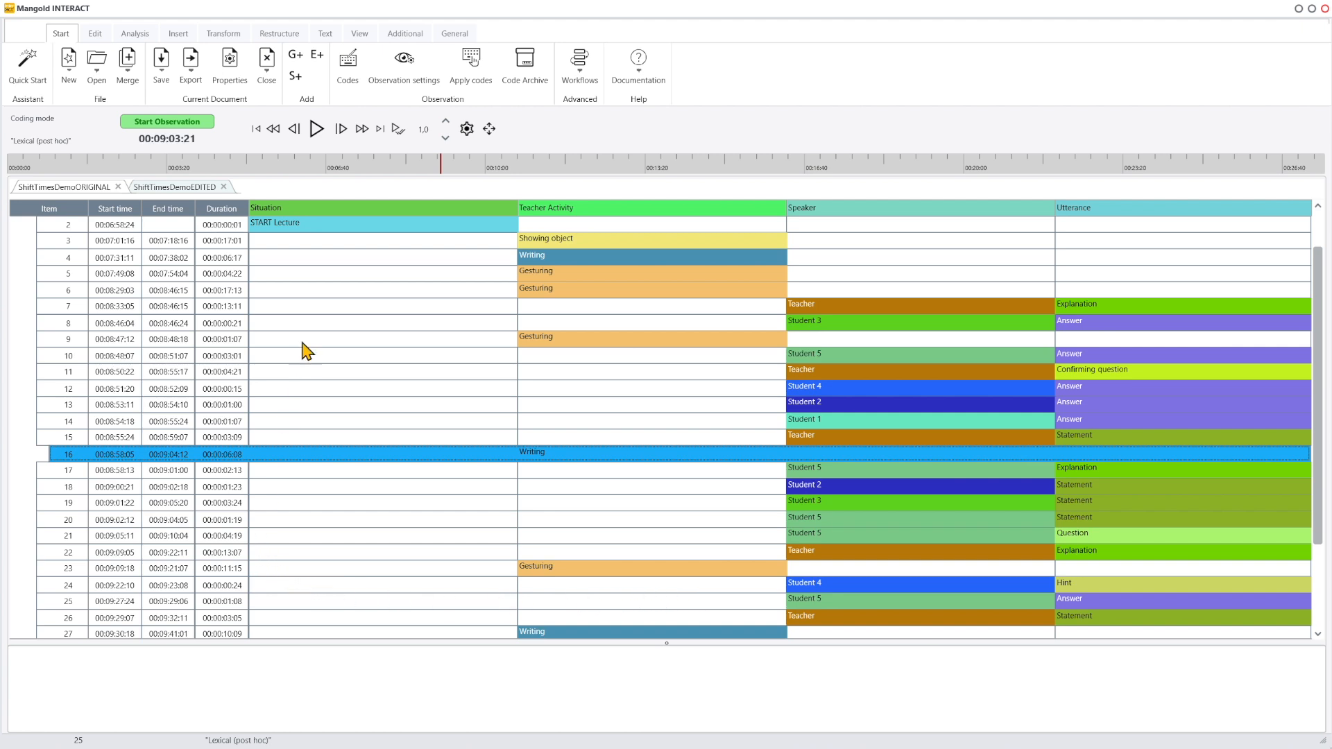
# - Set event 16's end time to the current video frame, 00:09:03:21
pyautogui.click(341, 129)
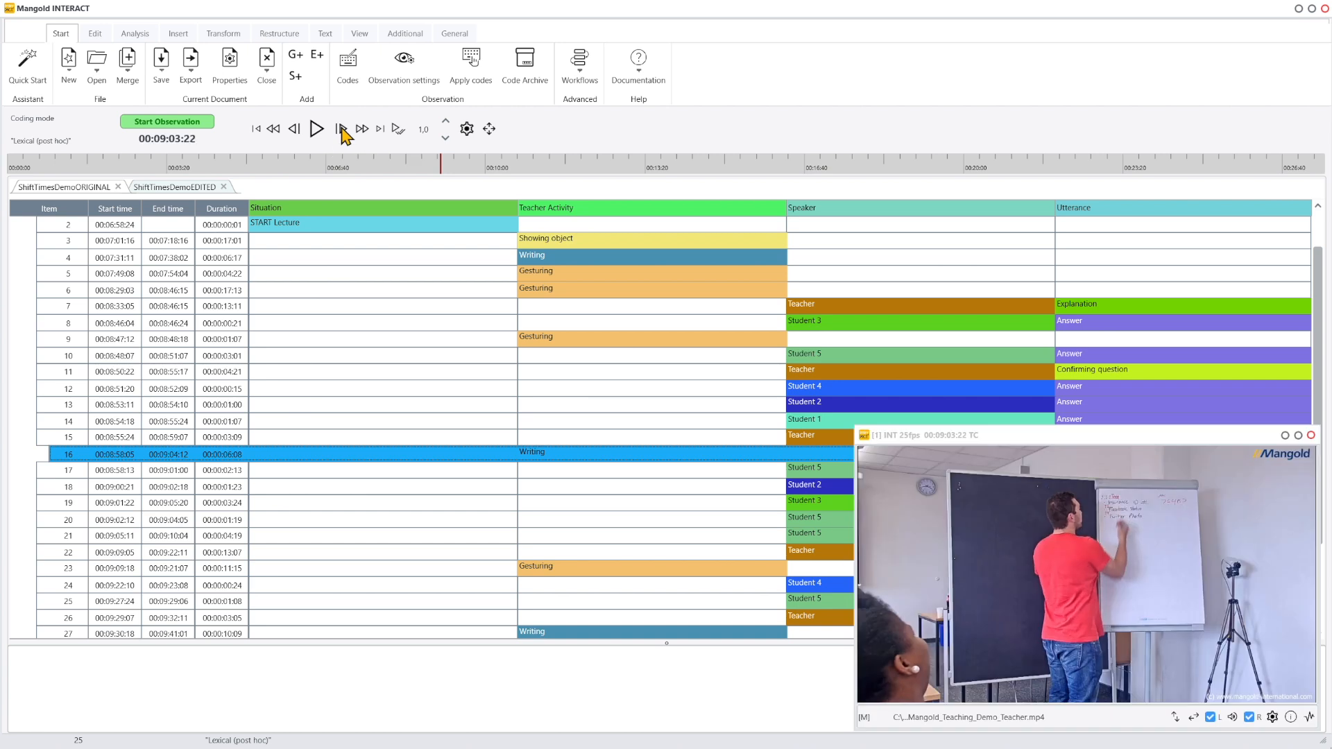
pyautogui.click(294, 131)
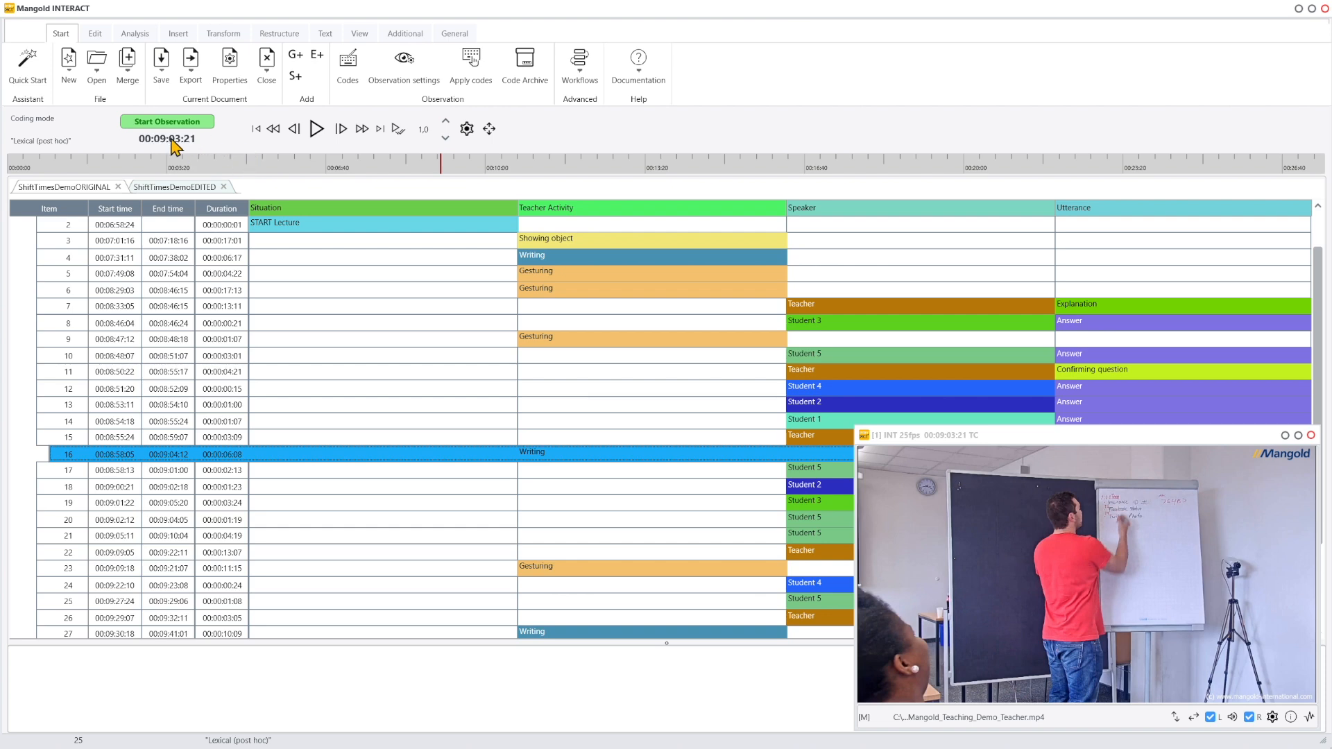
pyautogui.moveTo(172, 145); pyautogui.dragTo(193, 460)
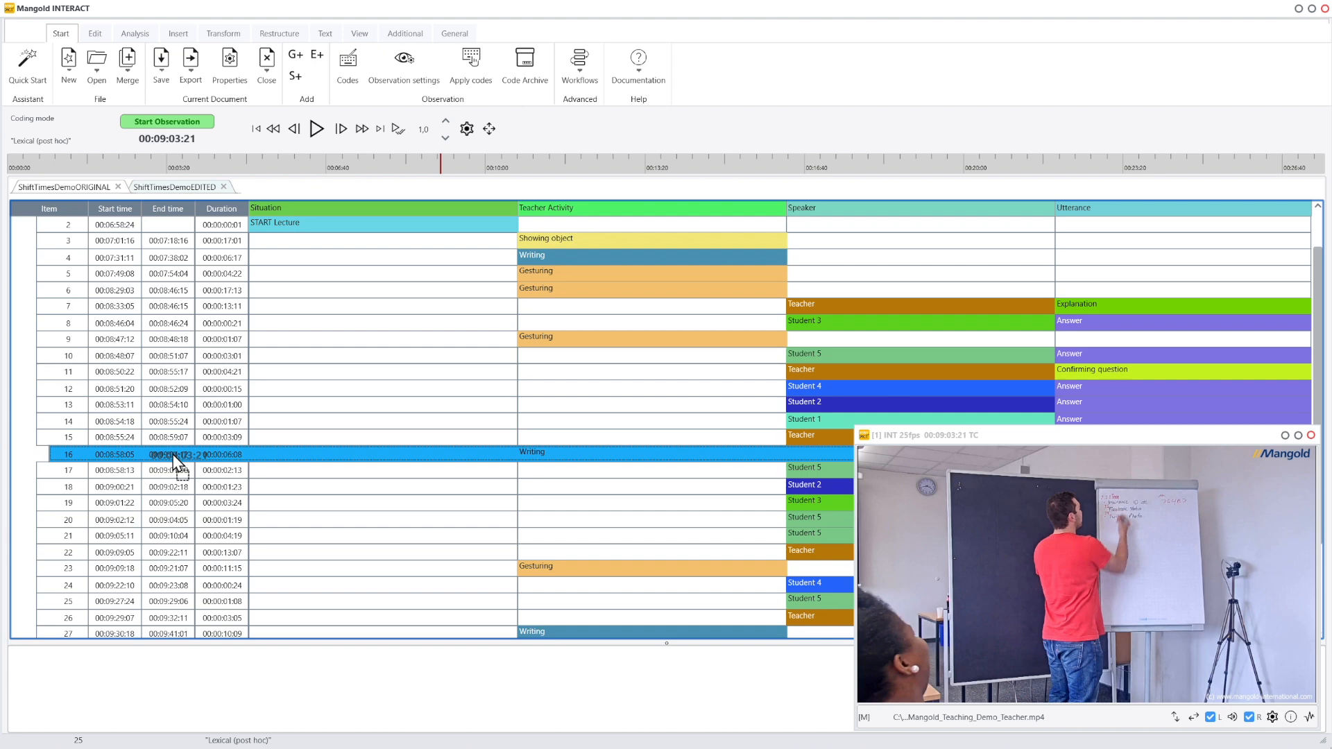
pyautogui.moveTo(175, 462); pyautogui.dragTo(176, 462)
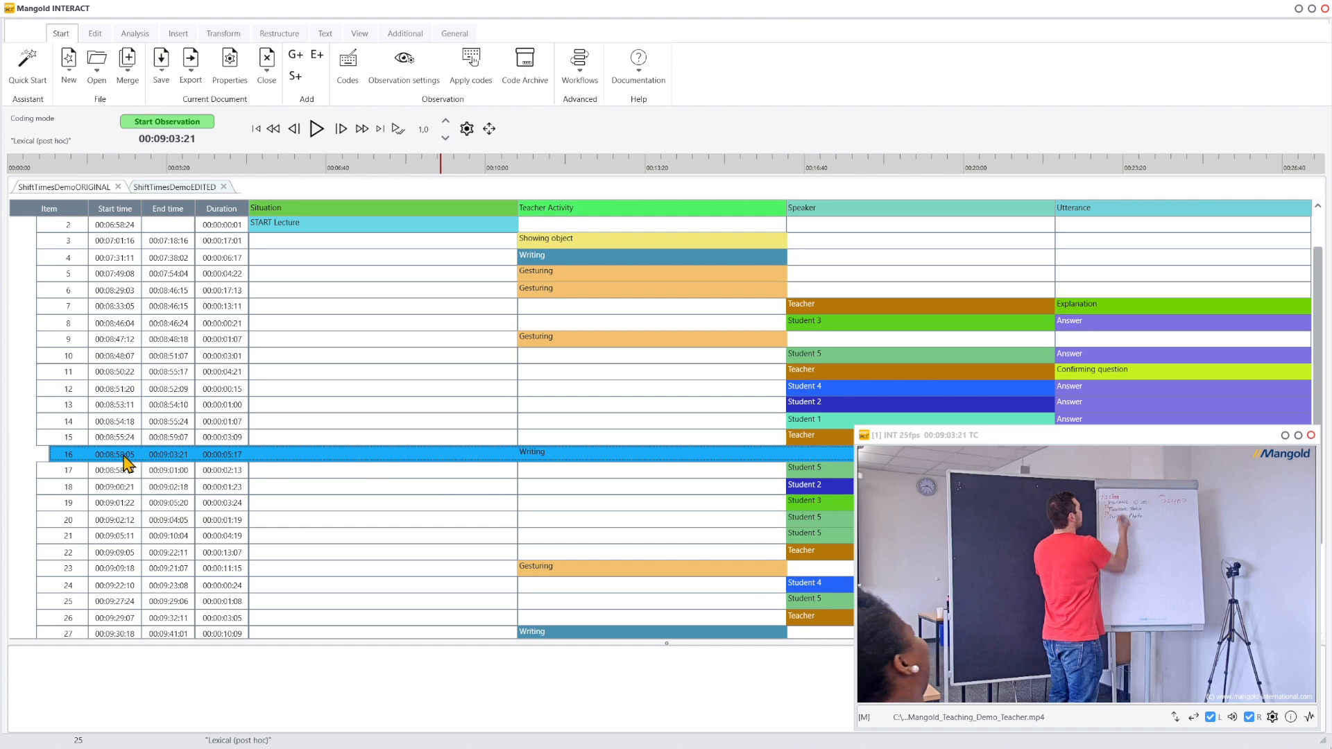
# - Step the video frame by frame from event 16's start and set its start time to 00:08:58:22
pyautogui.click(124, 455)
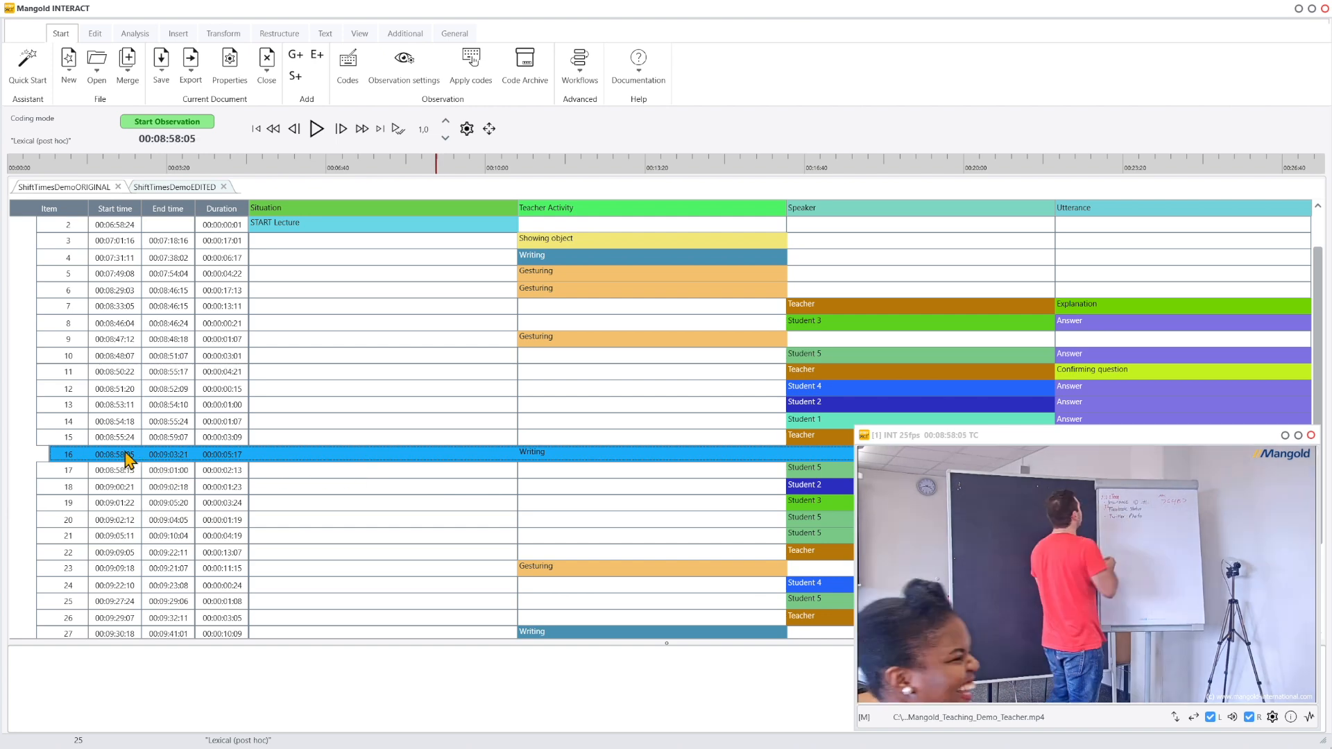
pyautogui.click(340, 131)
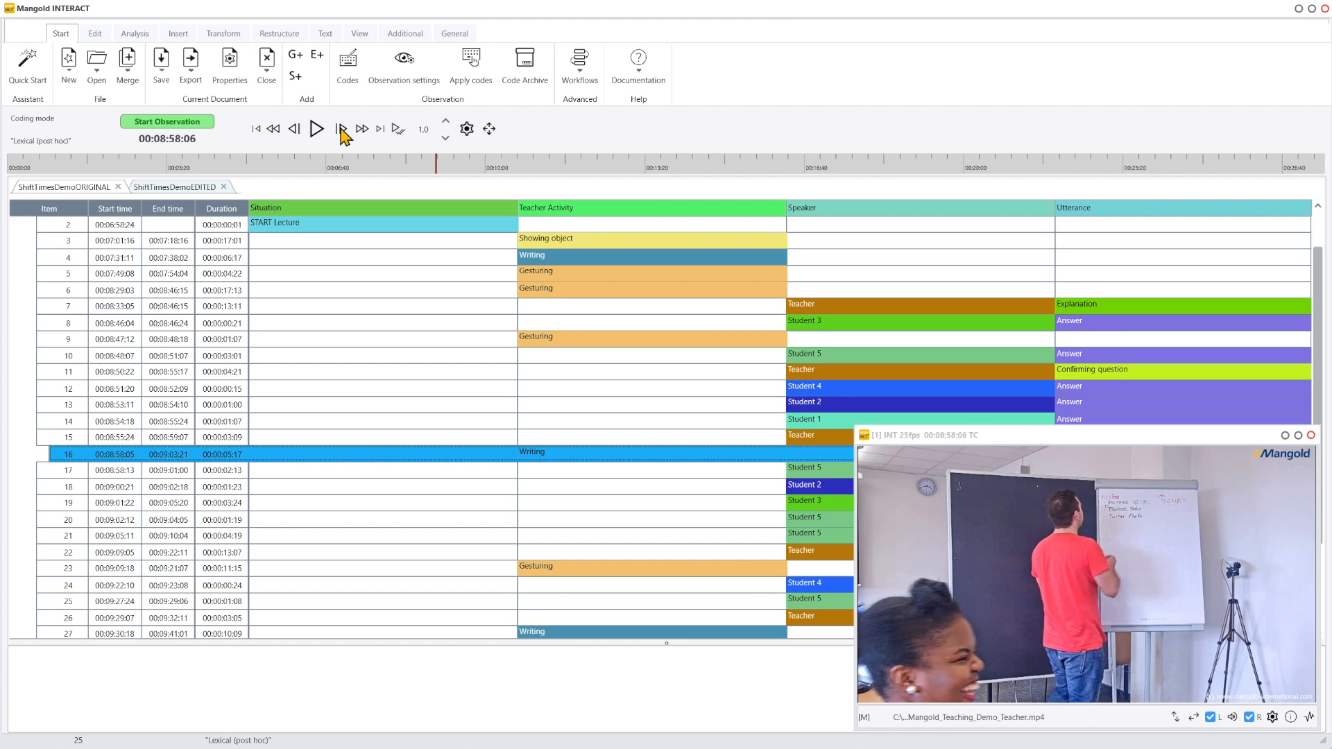
pyautogui.click(341, 131)
pyautogui.click(341, 131)
pyautogui.click(341, 130)
pyautogui.click(340, 131)
pyautogui.click(341, 130)
pyautogui.click(340, 131)
pyautogui.click(341, 130)
pyautogui.click(340, 130)
pyautogui.click(340, 130)
pyautogui.click(341, 131)
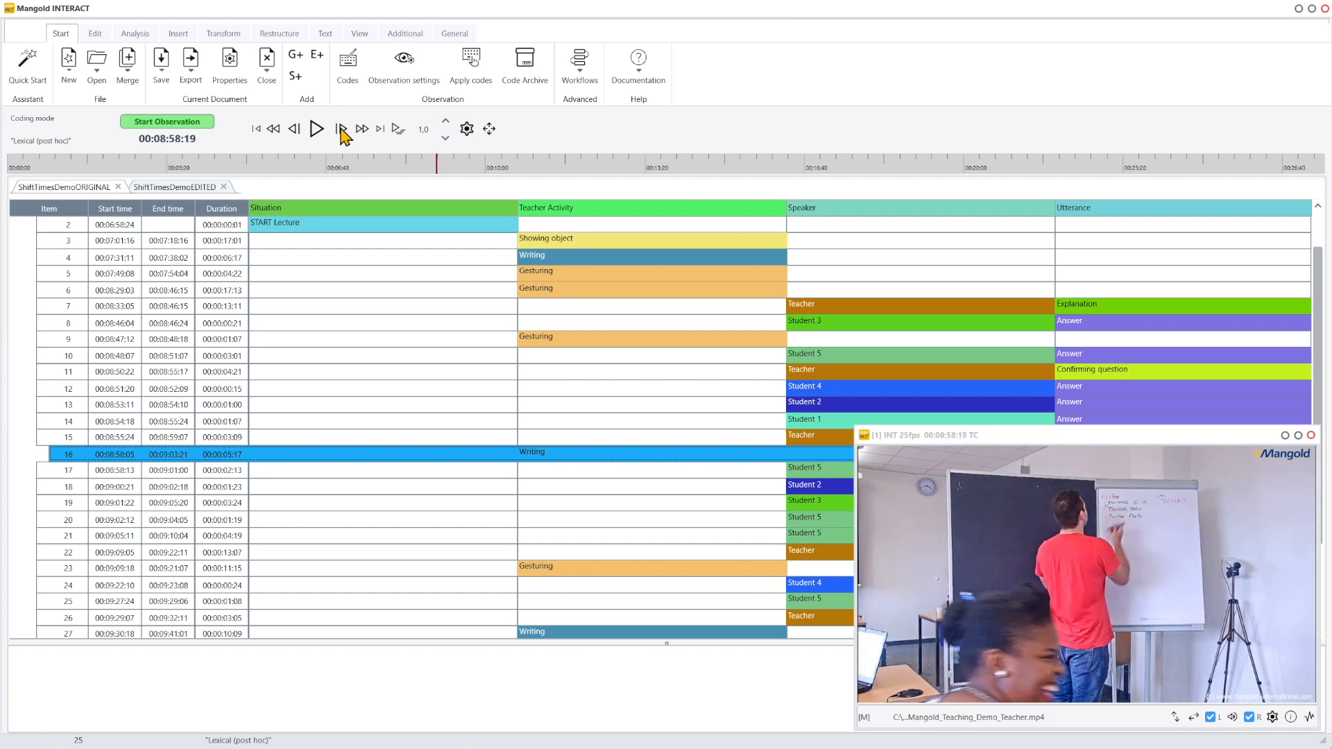
pyautogui.click(341, 130)
pyautogui.click(341, 130)
pyautogui.click(341, 131)
pyautogui.moveTo(178, 138); pyautogui.dragTo(132, 456)
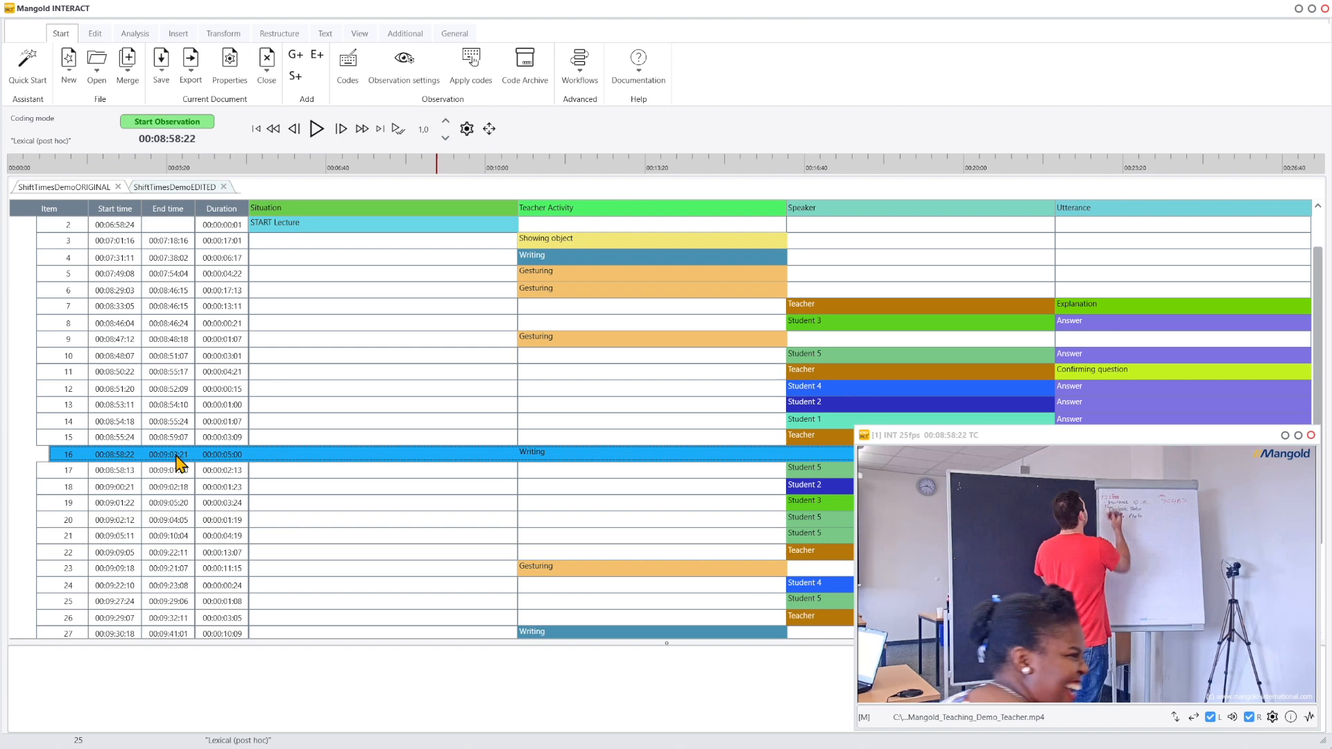
# - Open event 16 for editing
pyautogui.rightClick(179, 463)
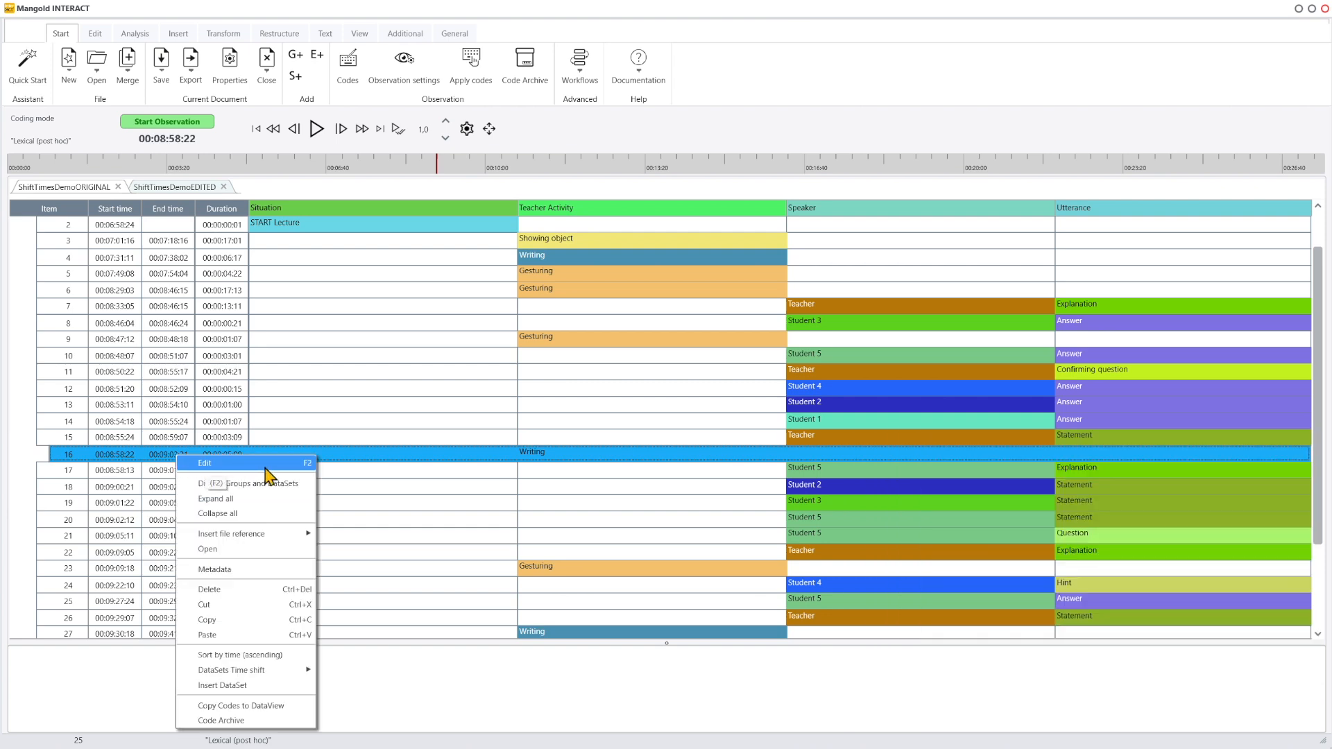
pyautogui.click(265, 465)
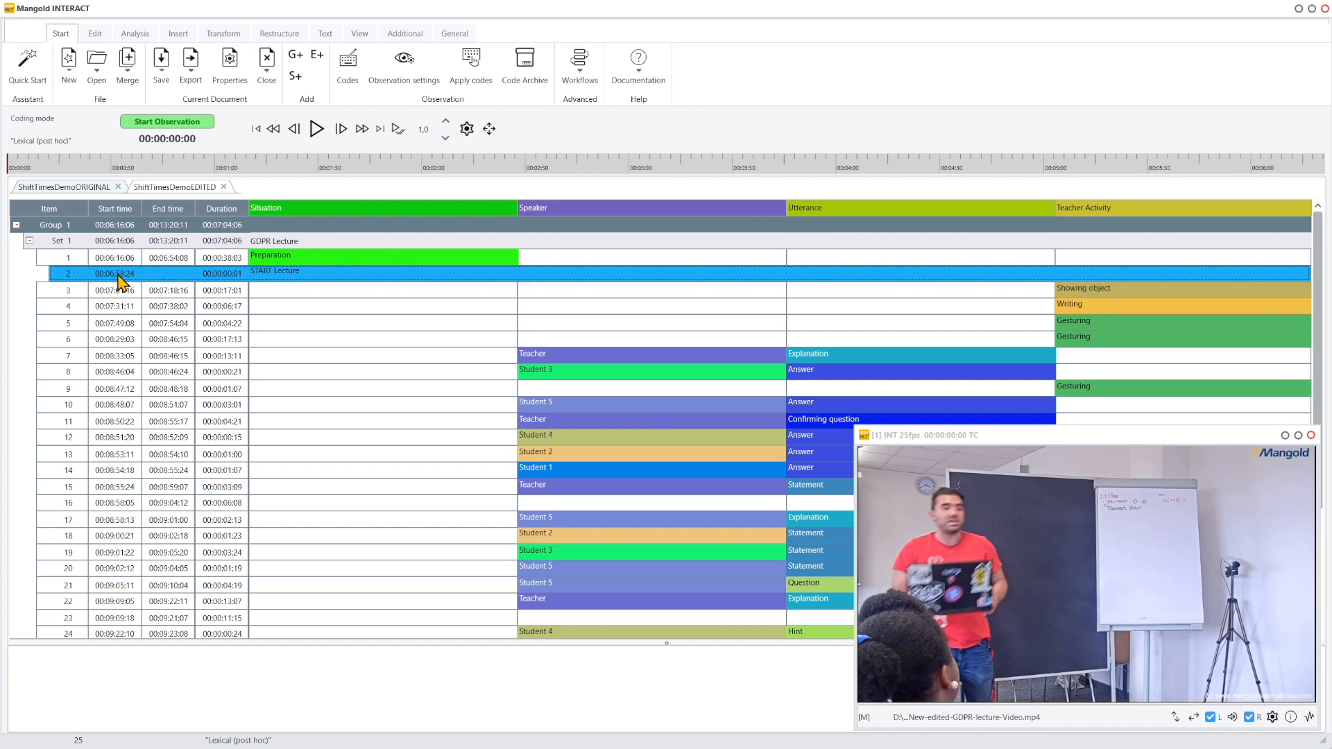
# - Select all events, open the Shift tool and set the start time shift to -00:06:58:24
pyautogui.hotkey('ctrl', 'a')
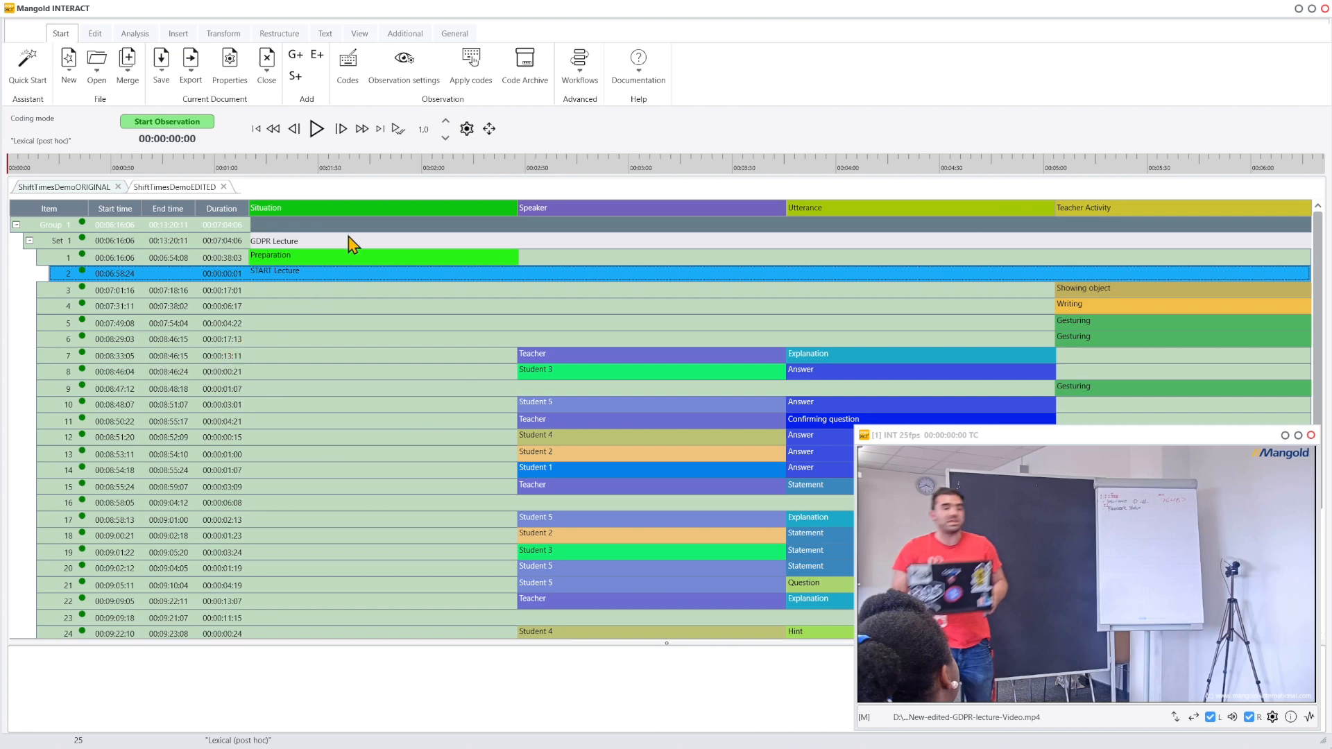
pyautogui.click(229, 35)
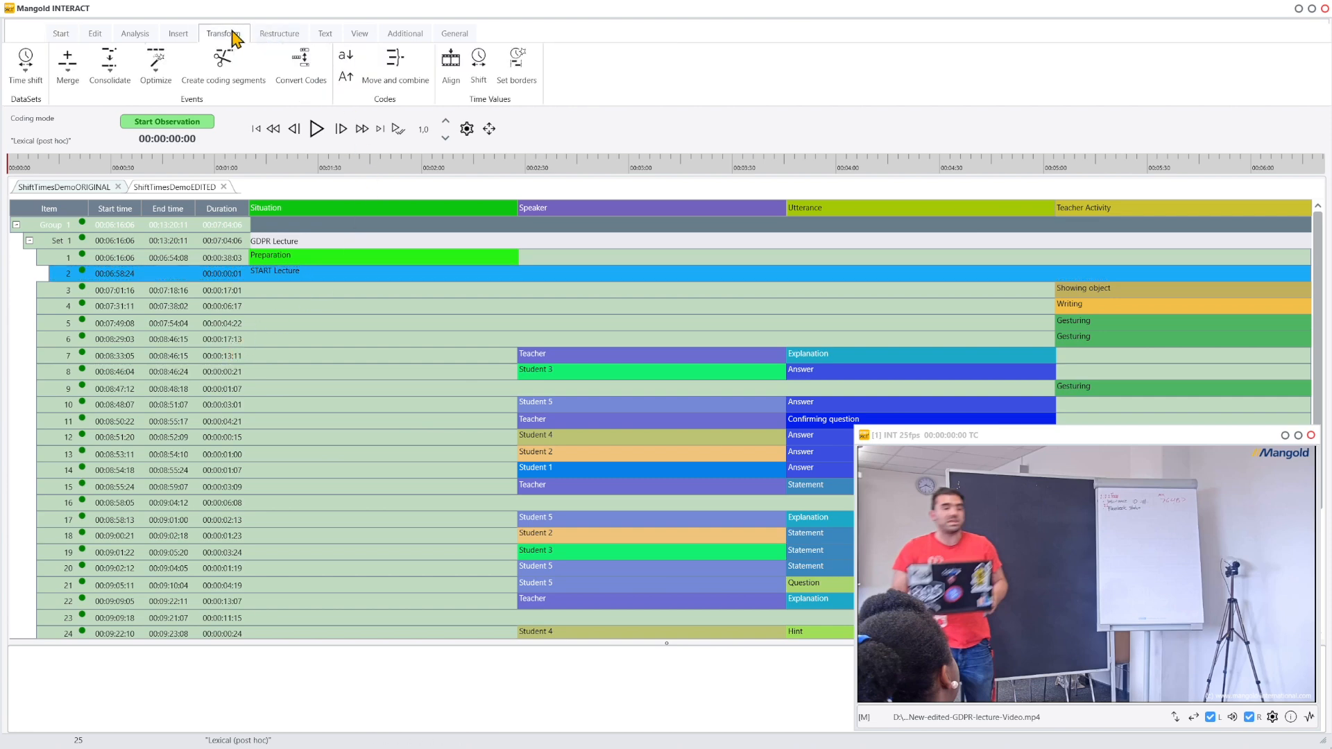
pyautogui.click(480, 64)
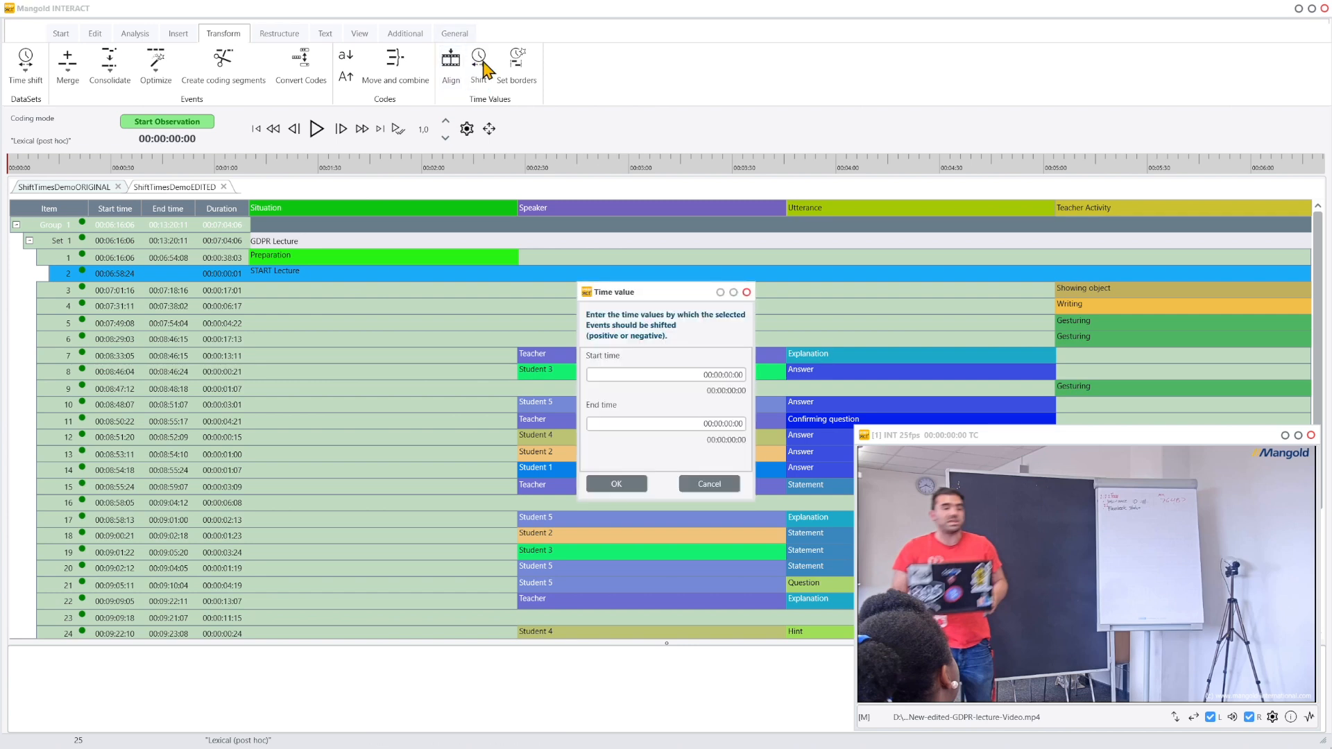
pyautogui.click(692, 375)
pyautogui.hotkey('ctrl', 'a')
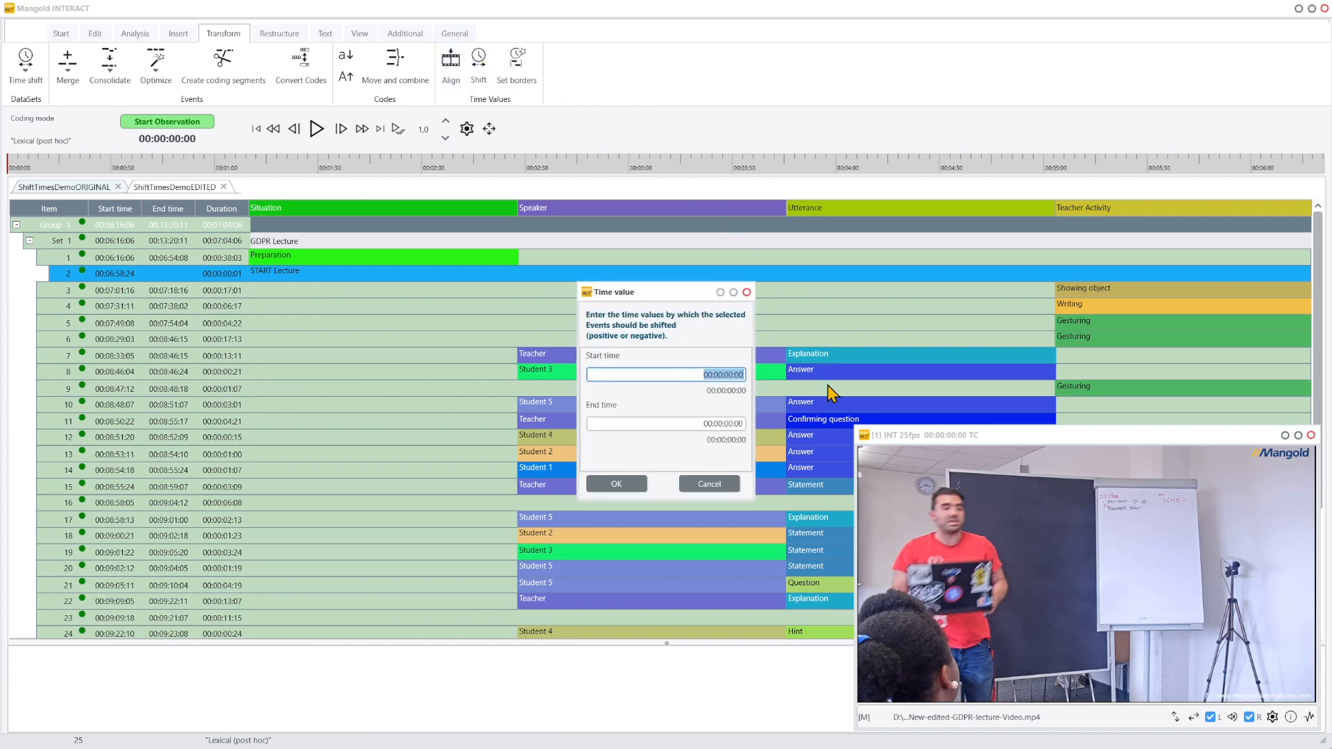
pyautogui.write('06:58:24')
pyautogui.press('Left')
pyautogui.press('Left')
pyautogui.press('Left')
pyautogui.press('Left')
pyautogui.press('Left')
pyautogui.press('Left')
pyautogui.press('Left')
pyautogui.press('Left')
pyautogui.write('0')
pyautogui.press('Right')
pyautogui.press('Right')
pyautogui.press('Right')
pyautogui.press('Right')
pyautogui.press('Right')
# - Set the end time shift to the same -00:06:58:24 and apply the shift to all events
pyautogui.moveTo(687, 375); pyautogui.dragTo(763, 383)
pyautogui.hotkey('ctrl', 'c')
pyautogui.moveTo(690, 423); pyautogui.dragTo(765, 429)
pyautogui.hotkey('ctrl', 'v')
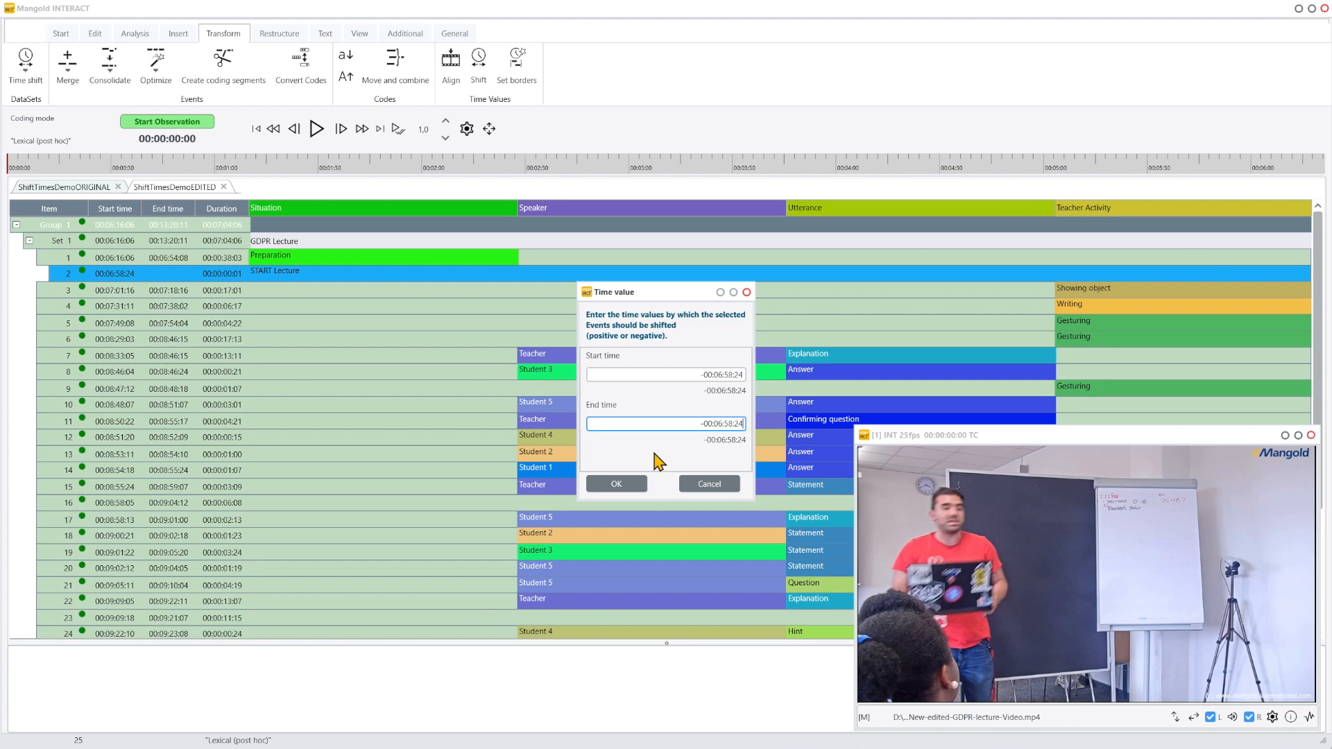
pyautogui.click(701, 423)
pyautogui.click(616, 484)
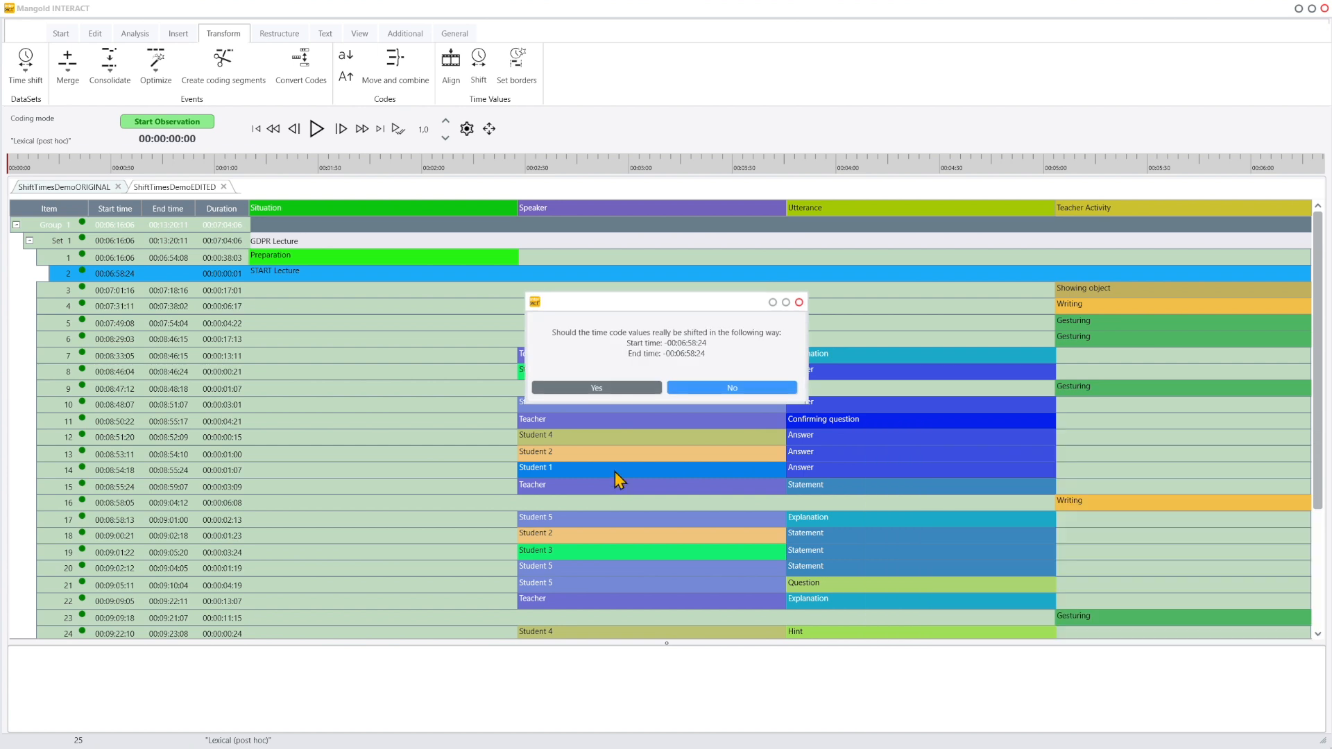
pyautogui.moveTo(616, 305); pyautogui.dragTo(159, 303)
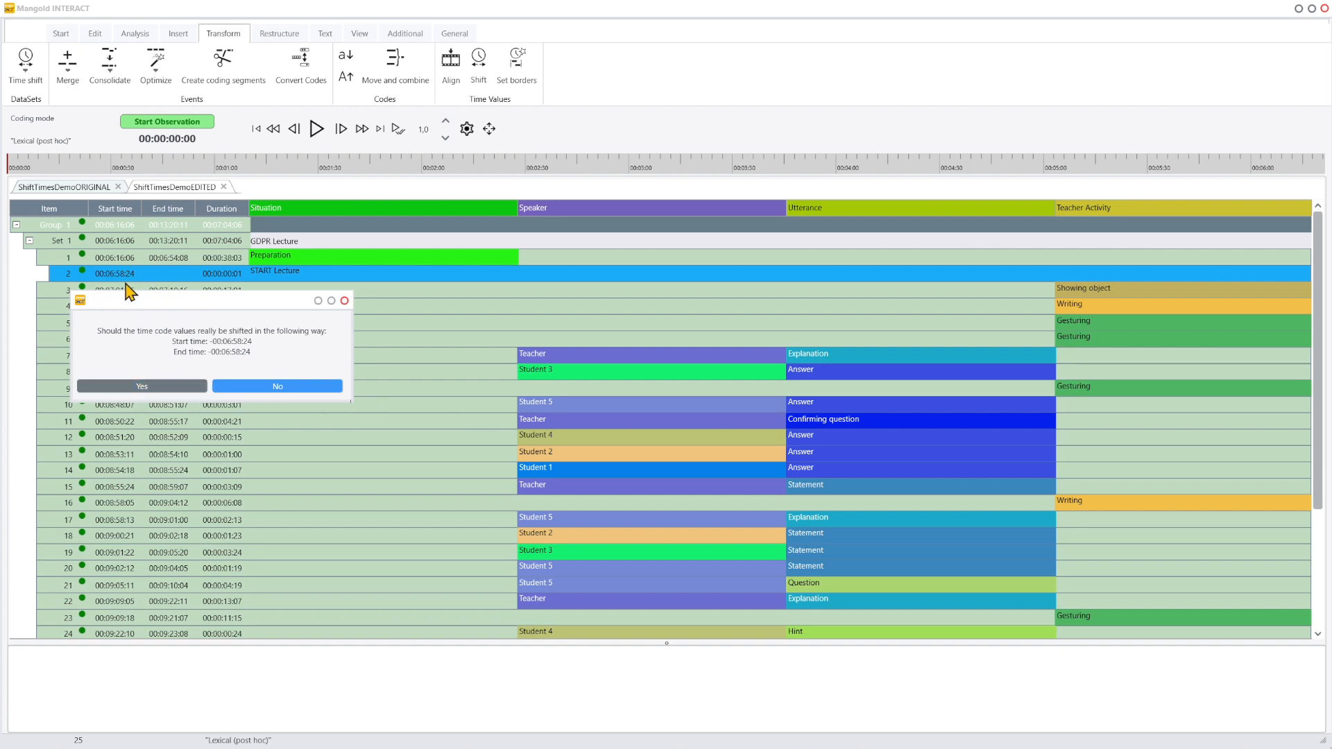
pyautogui.click(169, 396)
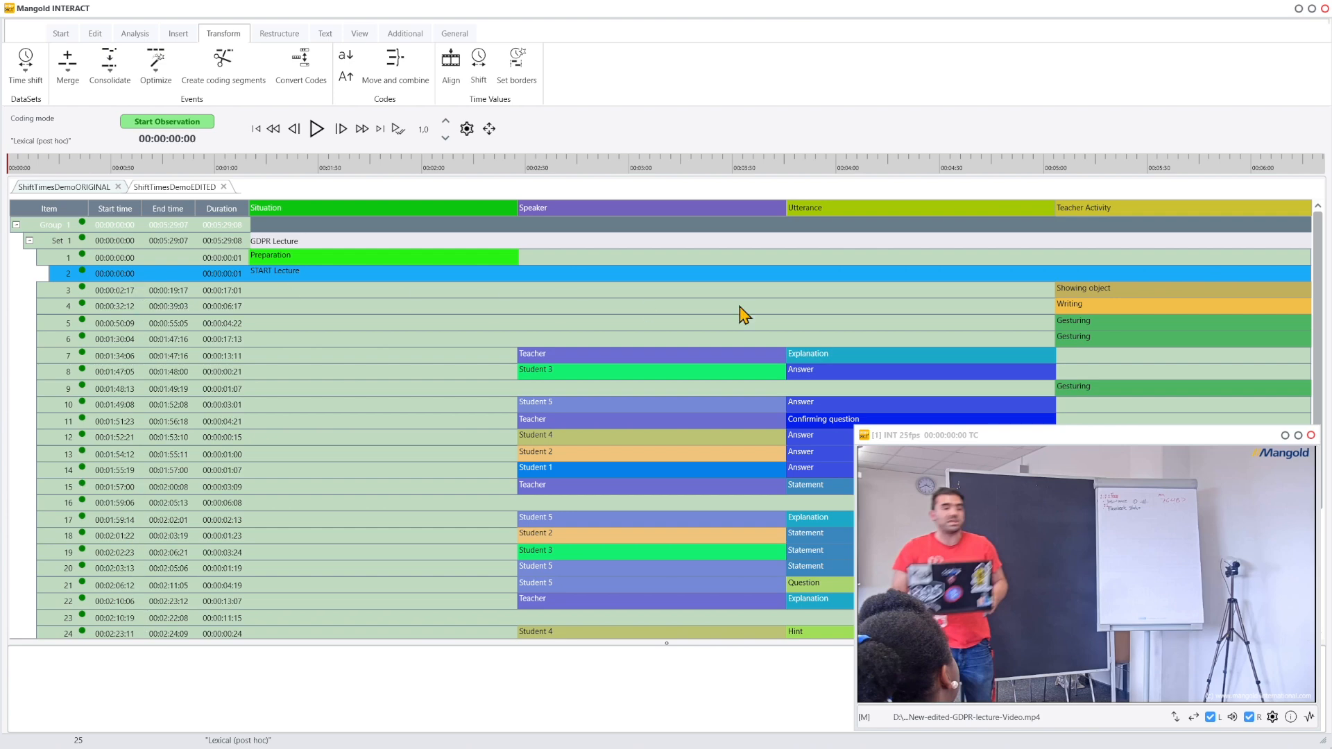
# - Play event 4 in the video to check alignment and review the DataSet time shift options
pyautogui.doubleClick(58, 307)
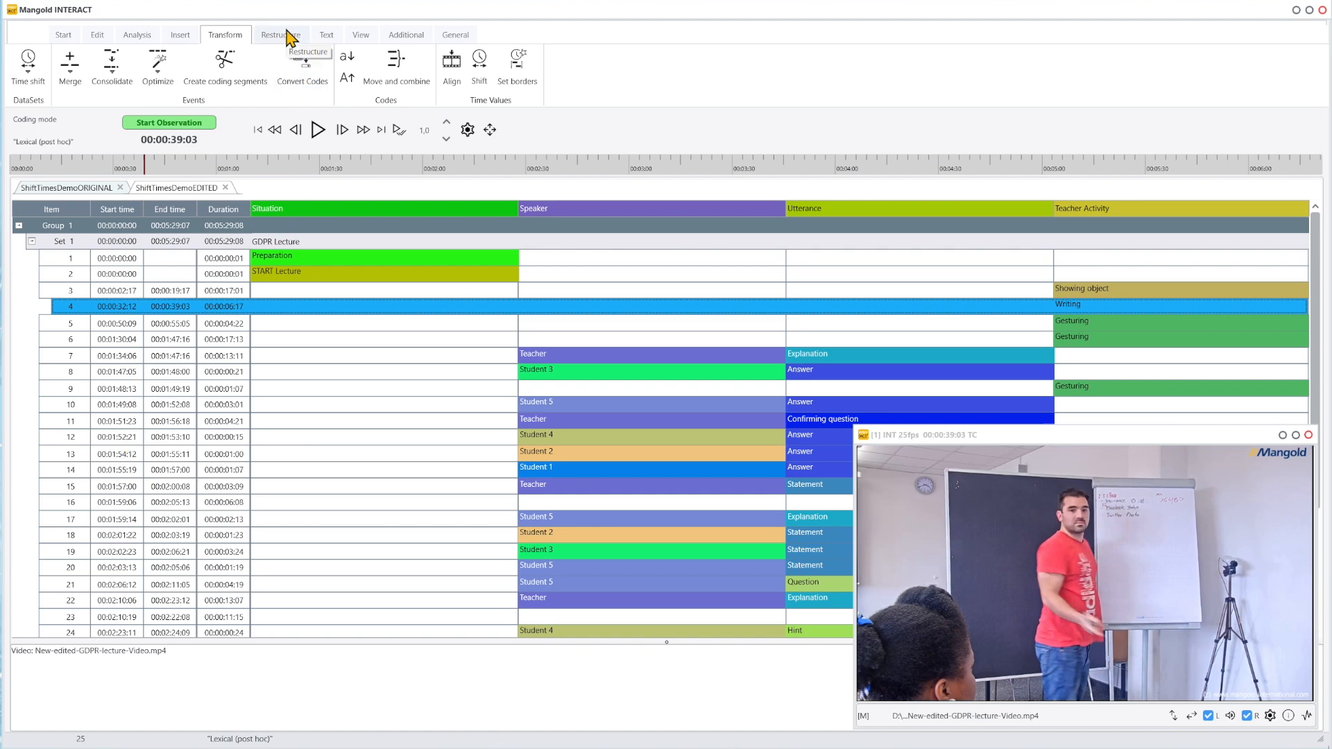
pyautogui.click(45, 82)
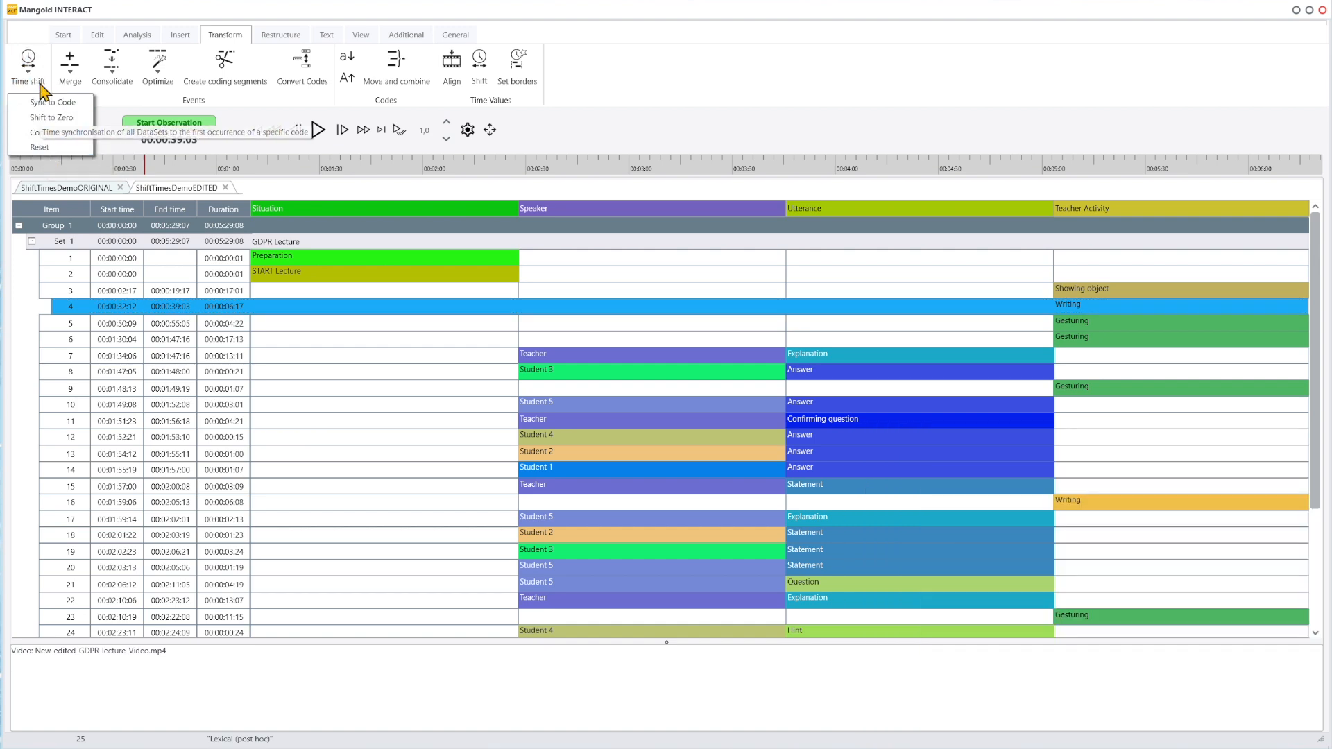
pyautogui.click(260, 14)
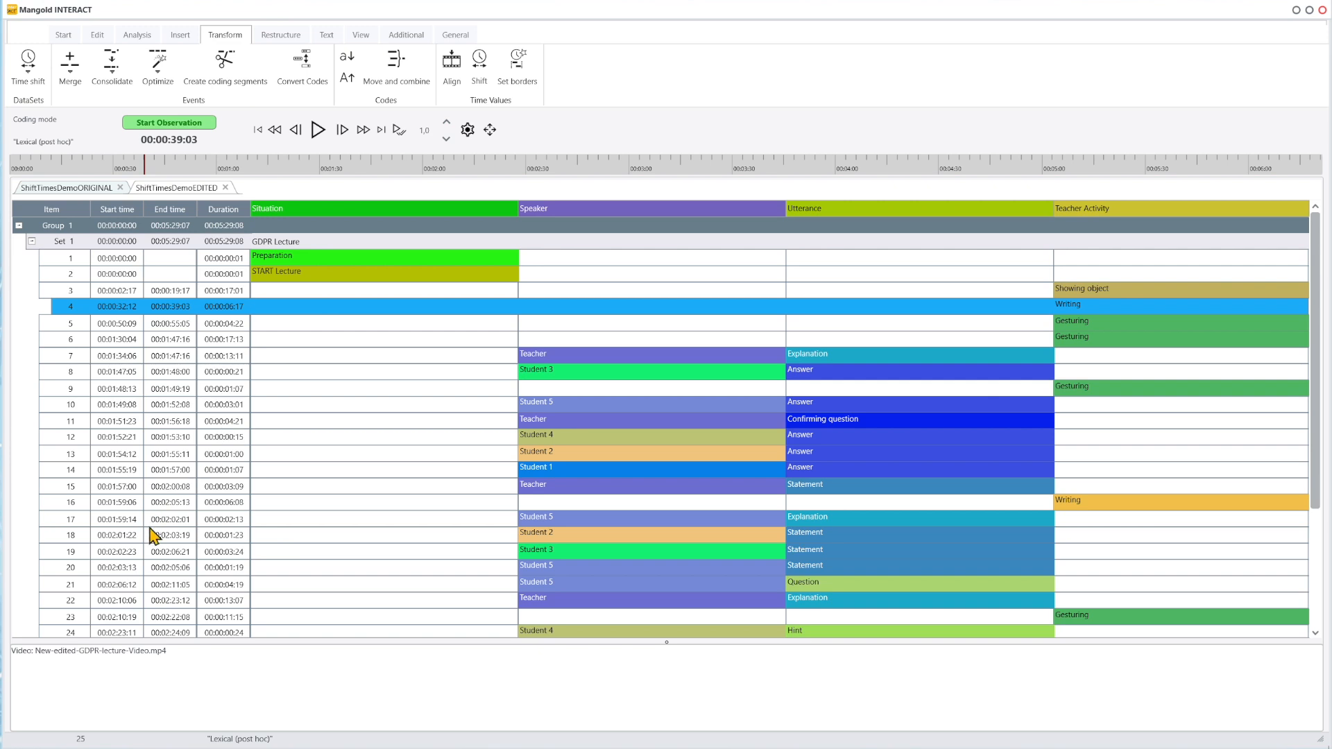